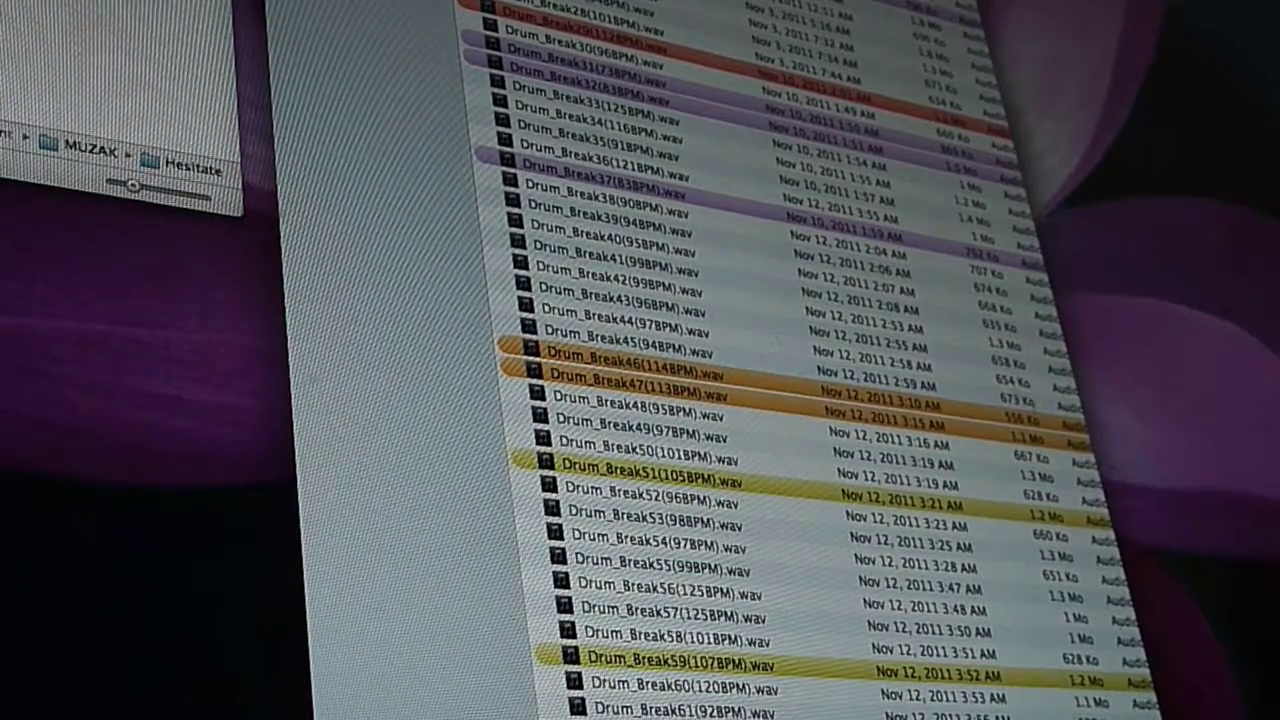
# Preview Drum_Break16 (86 BPM) in Quick Look, then move the preview to Drum_Break24 (92 BPM).
pyautogui.press('space')
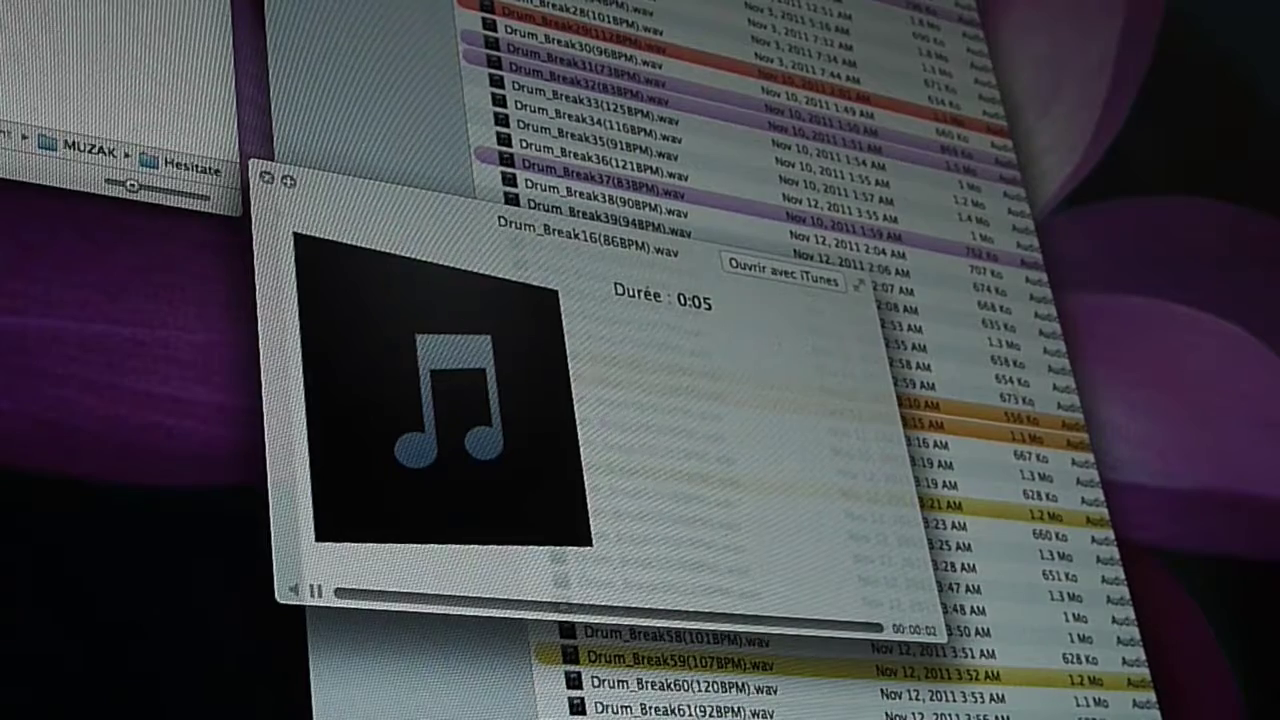
pyautogui.press('Down')
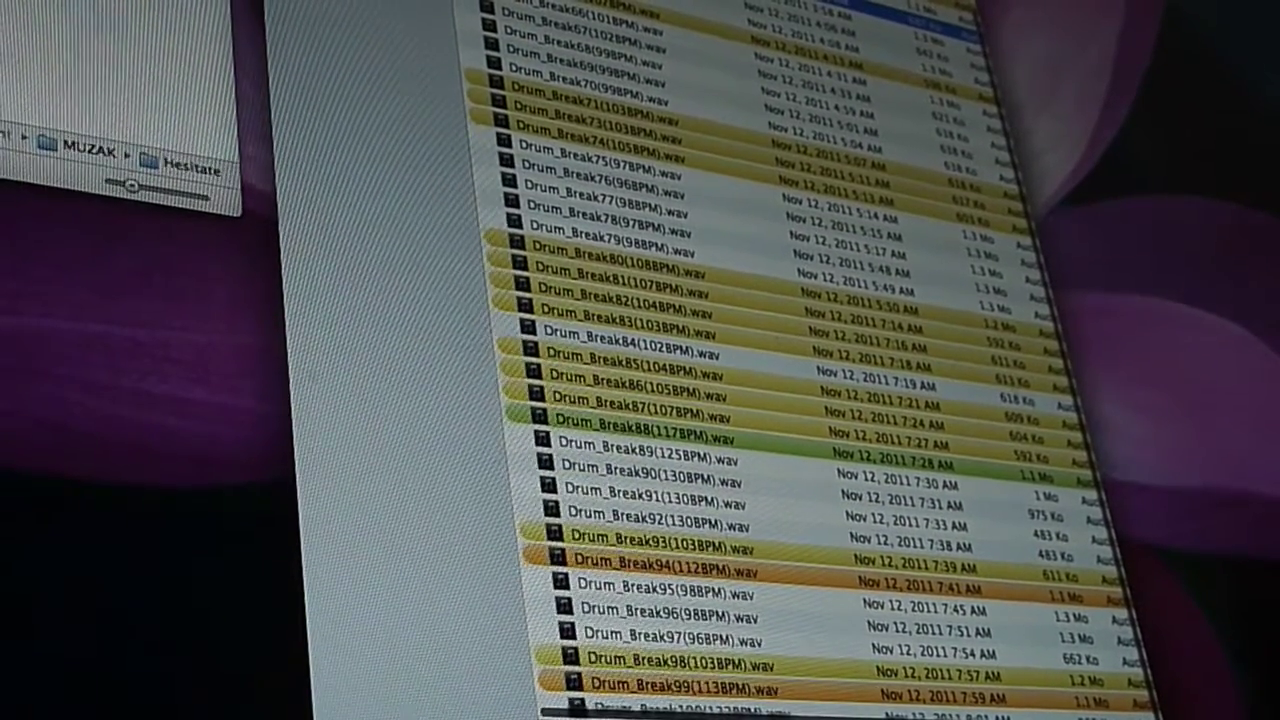
# Play the Drum_Break62 (98 BPM) loop in Quick Look.
pyautogui.press('space')
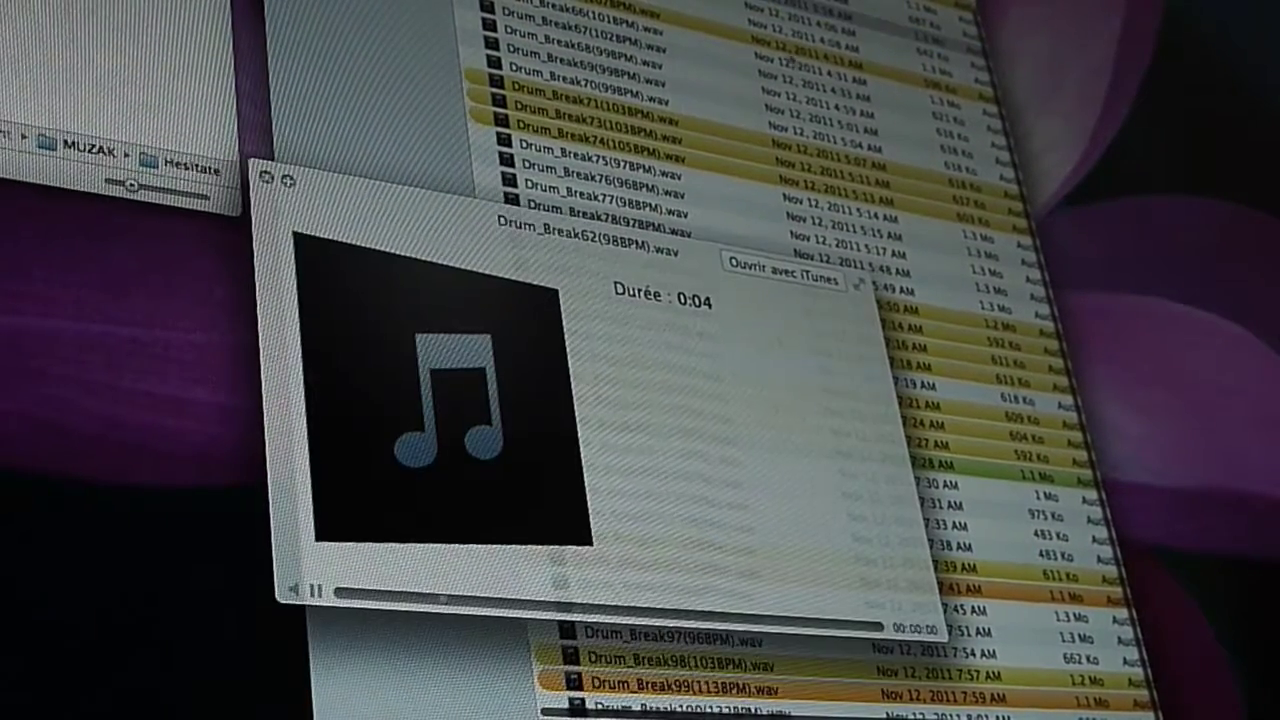